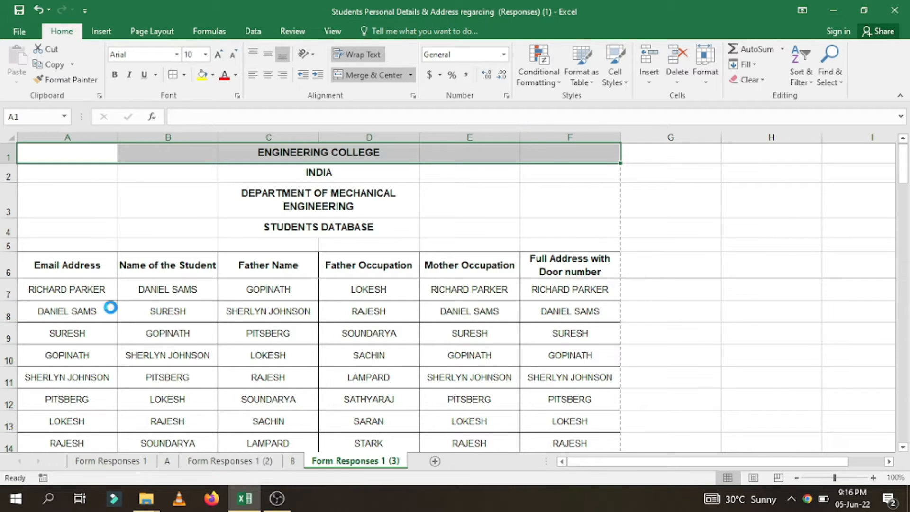
- Check every page of the student table in the print preview for column headings, and return to the worksheet
key("ctrl+p")
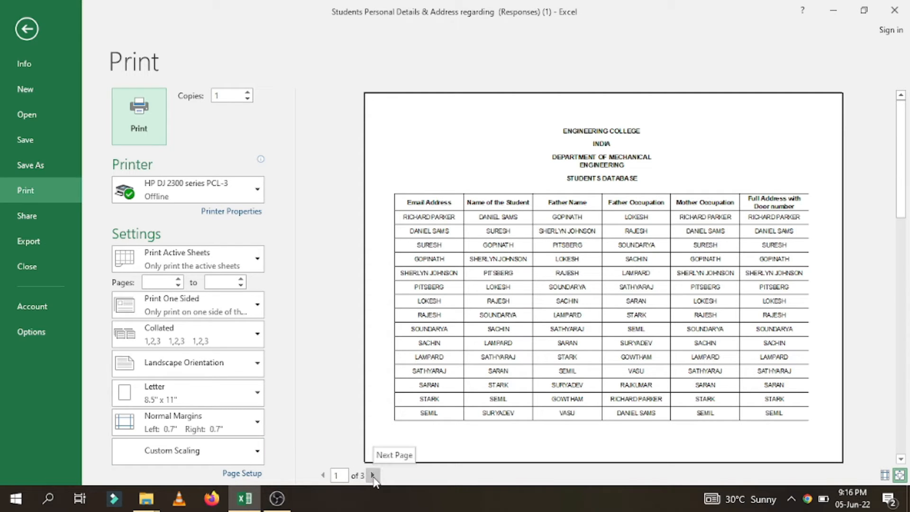
left_click(373, 475)
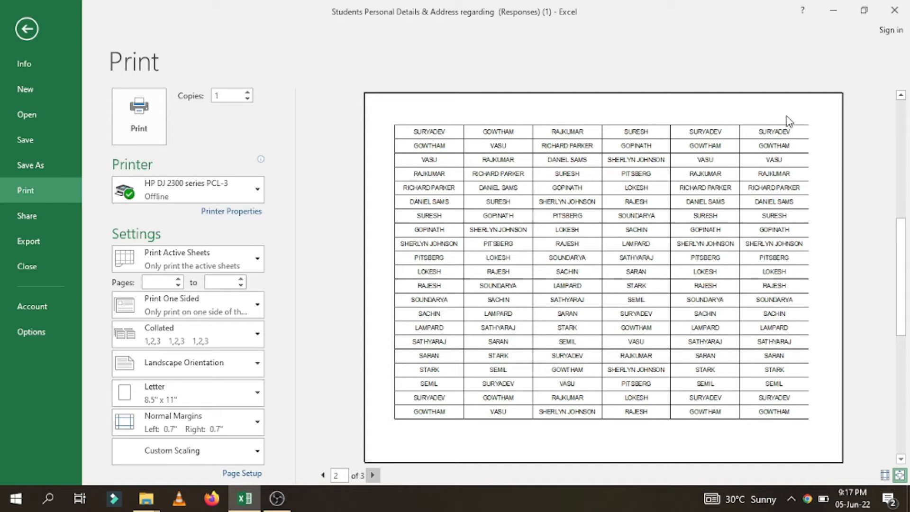
left_click(373, 476)
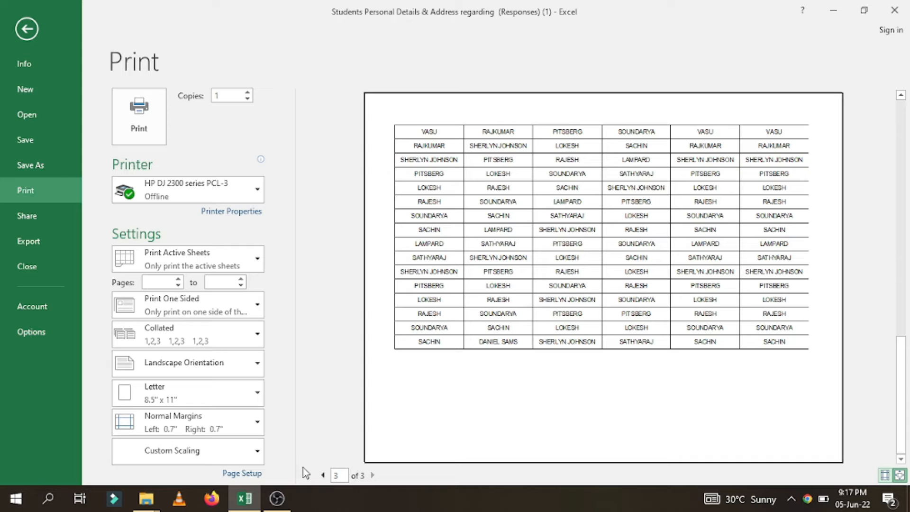
left_click(321, 476)
left_click(322, 476)
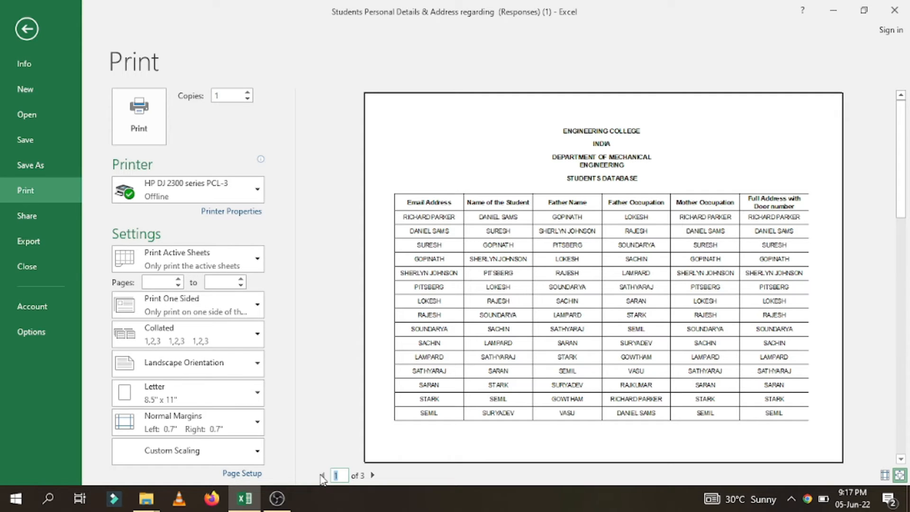
key("Escape")
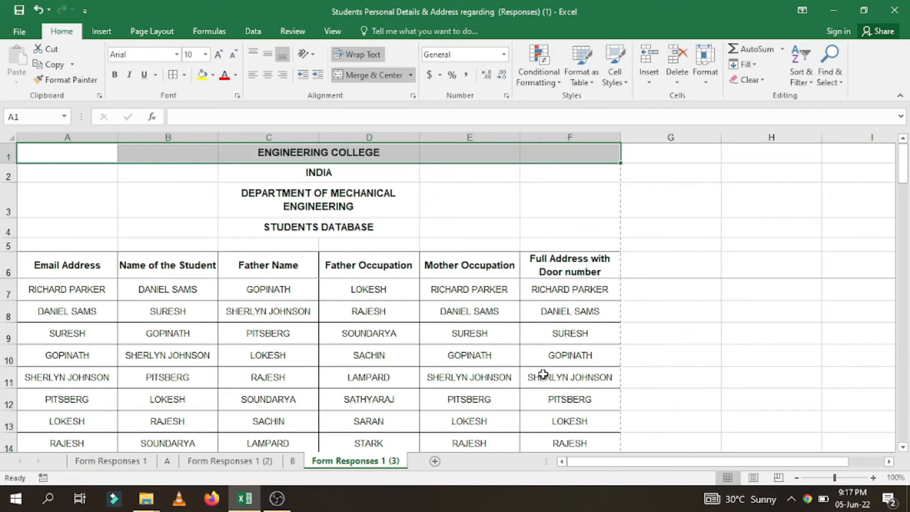
- Set row 6, the column heading row, as the print title row to repeat at the top of every page
left_click(157, 34)
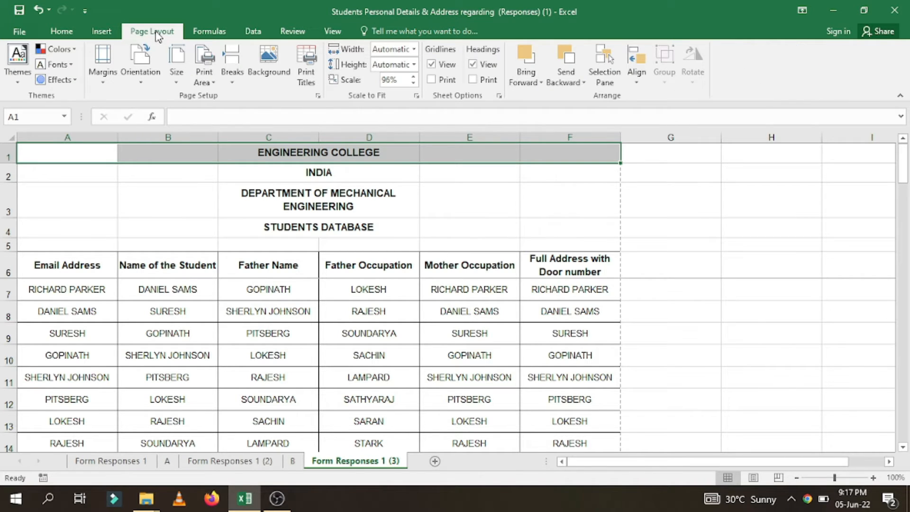
left_click(307, 74)
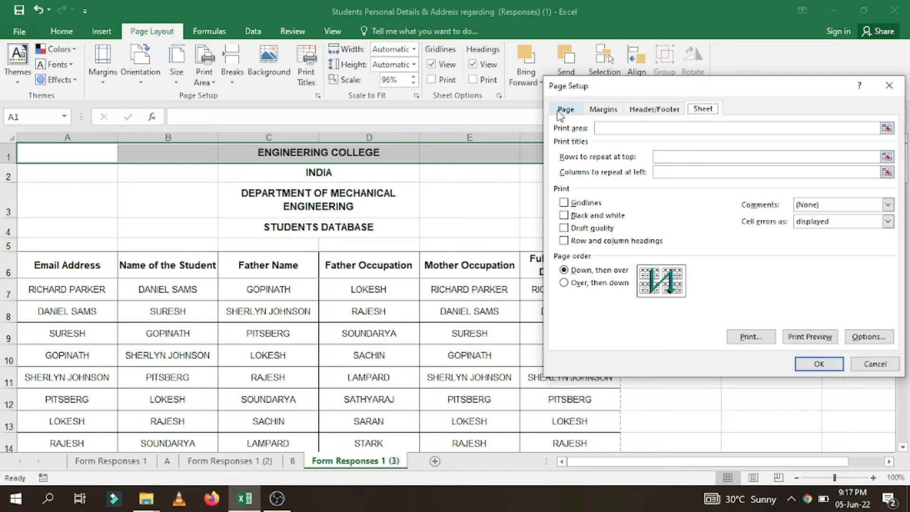
left_click_drag(759, 81, 541, 74)
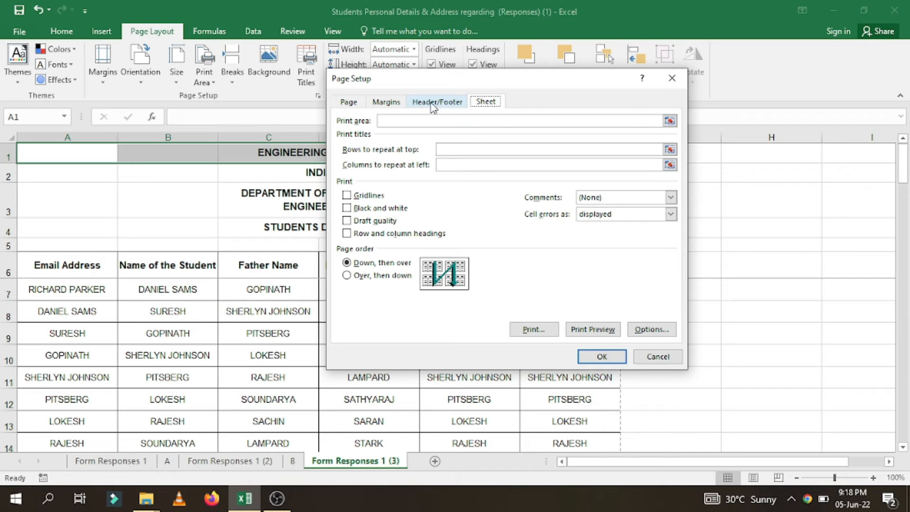
left_click_drag(559, 81, 635, 68)
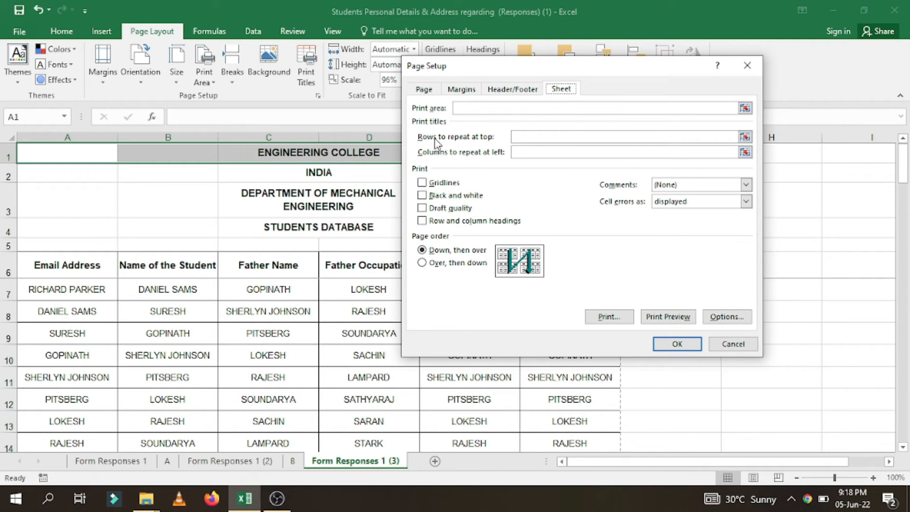
left_click_drag(611, 66, 701, 57)
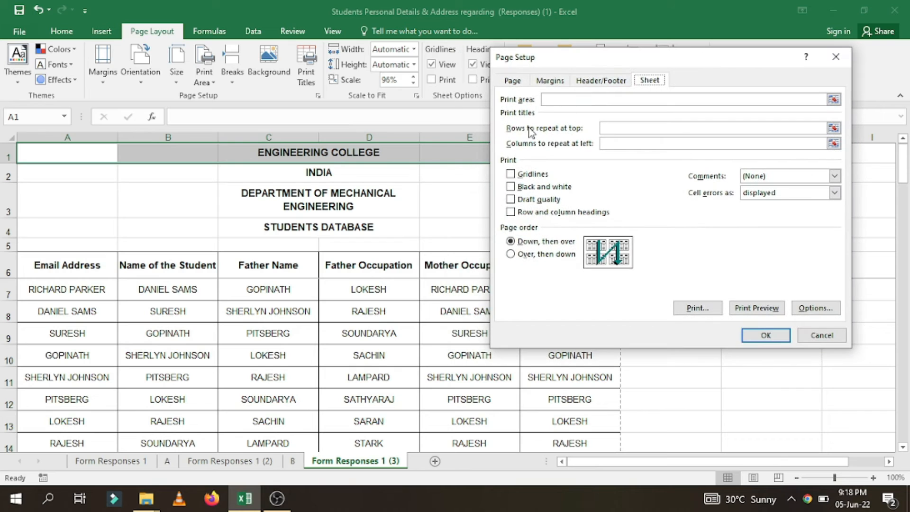
left_click(623, 132)
left_click(620, 128)
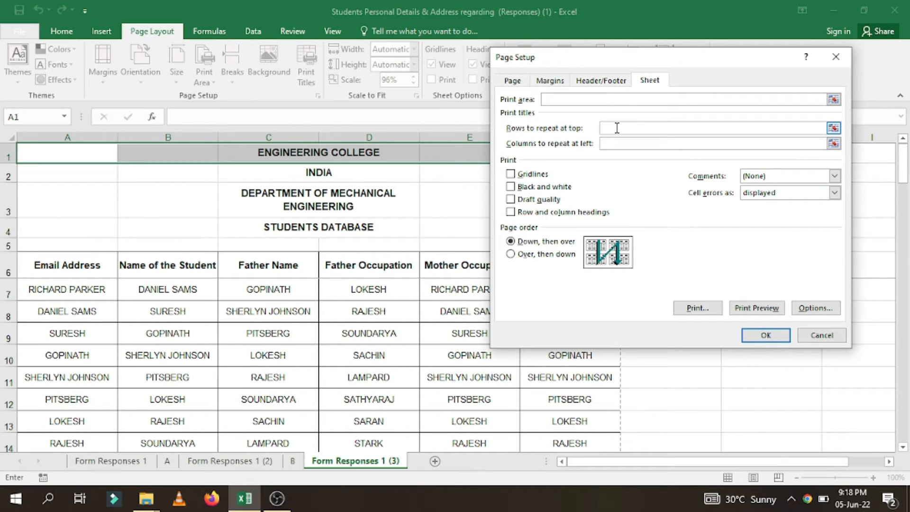
left_click(9, 266)
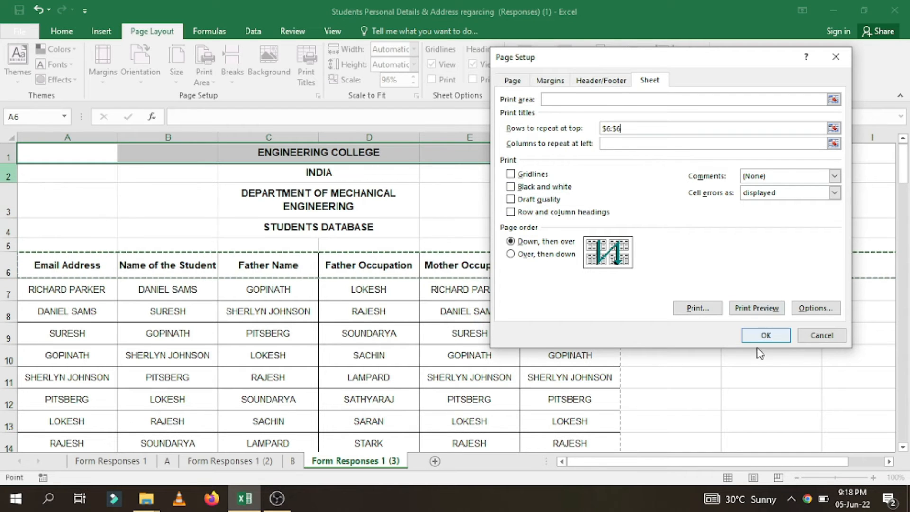
left_click(765, 336)
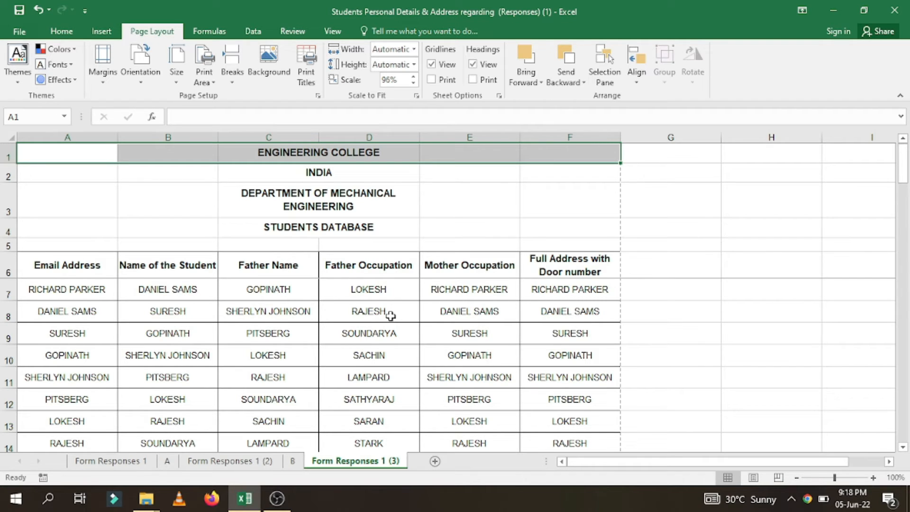
- Preview all printed pages to check the repeated heading row, and return to the worksheet
key("ctrl+p")
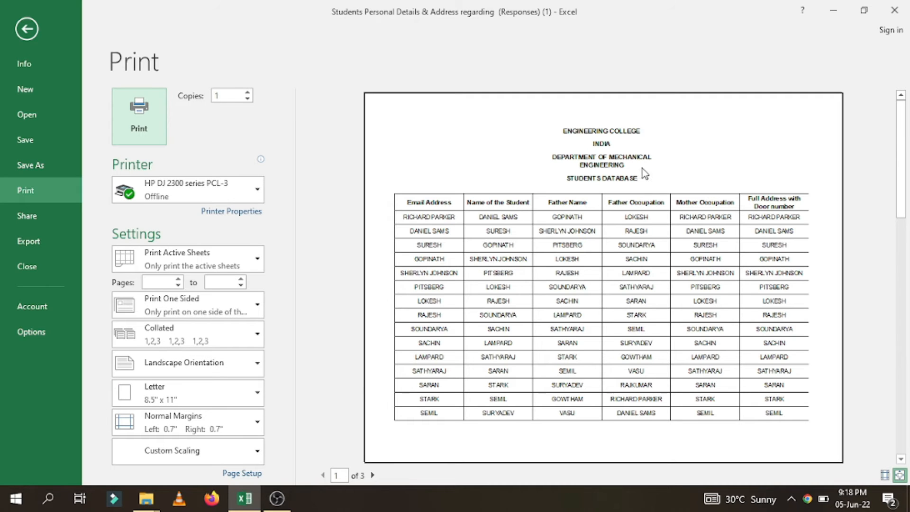
left_click(373, 476)
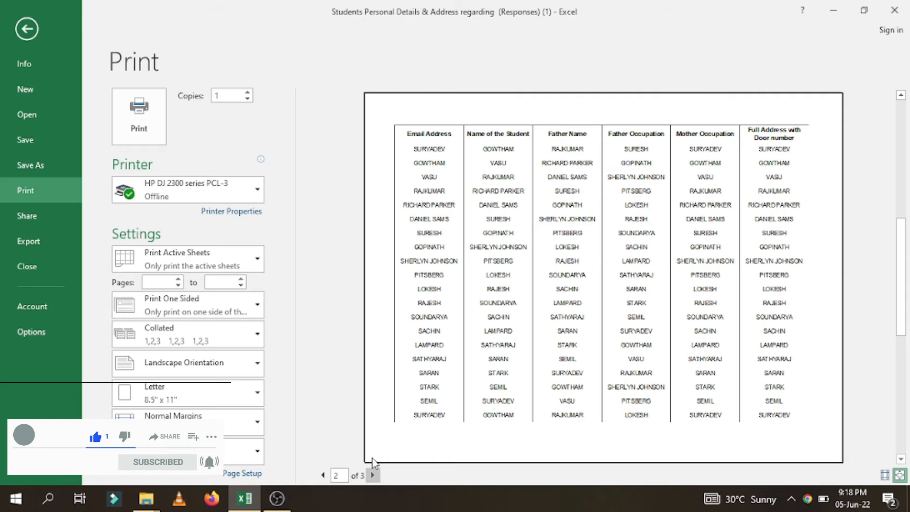
left_click(373, 476)
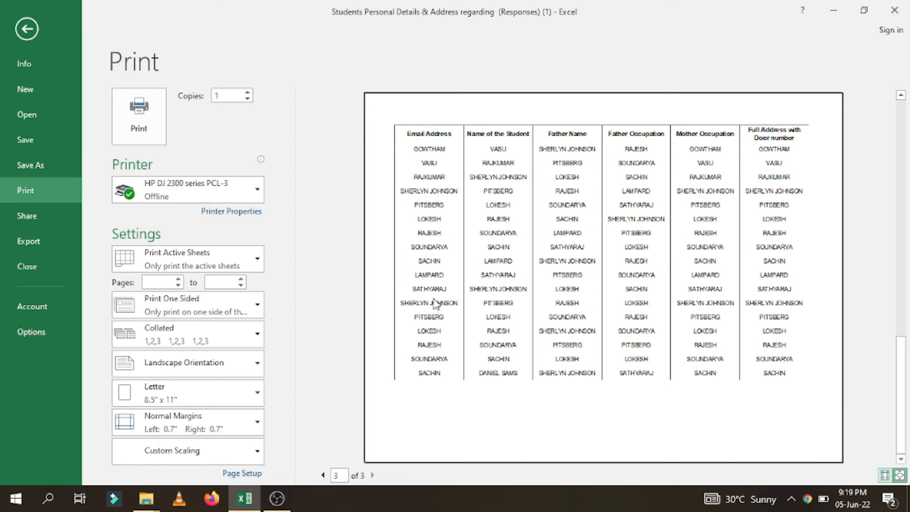
left_click(27, 28)
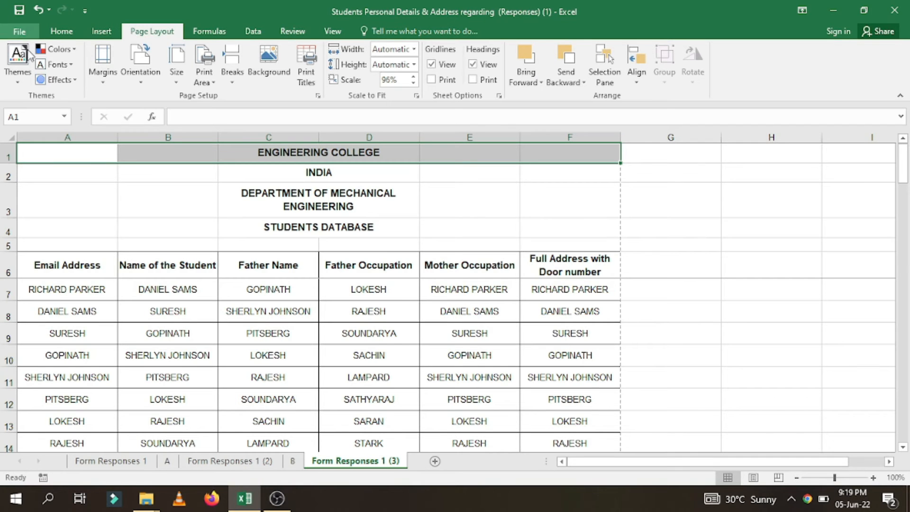
left_click(306, 67)
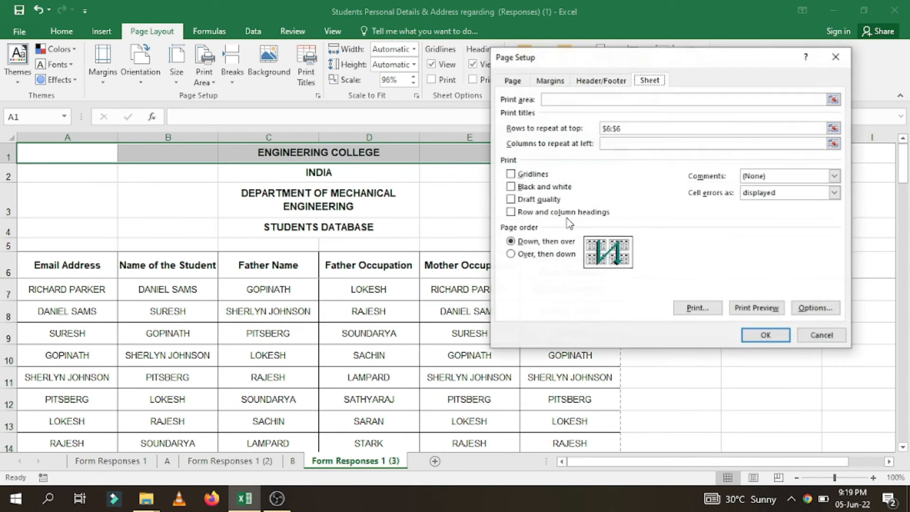
left_click_drag(633, 129, 600, 129)
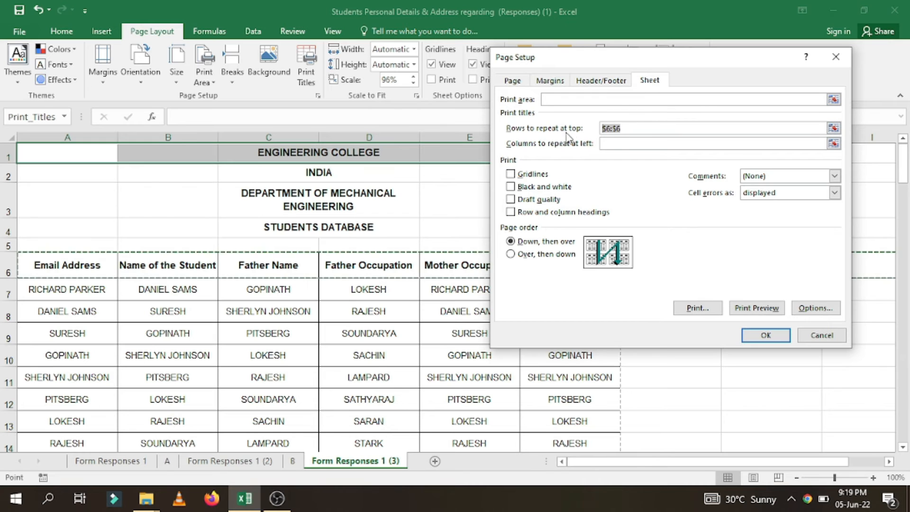
key("BackSpace")
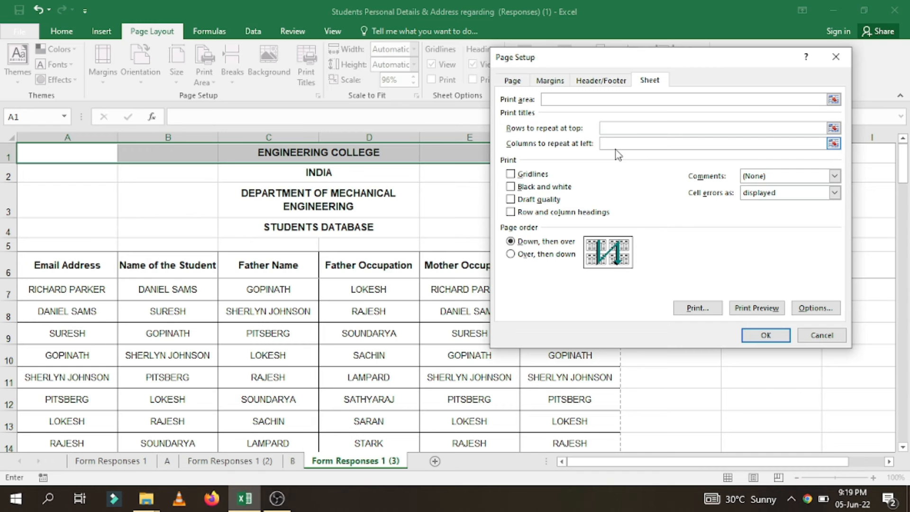
left_click_drag(636, 58, 681, 55)
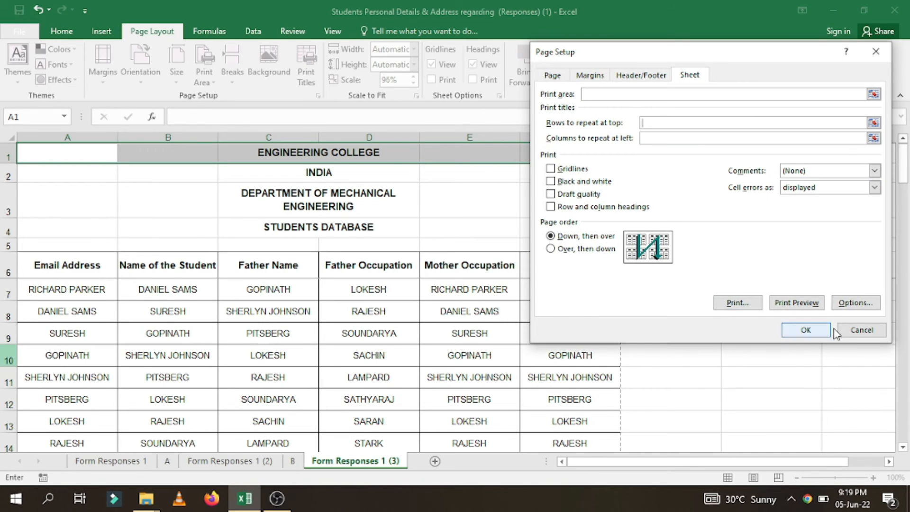
left_click(860, 327)
- Clear the rows to repeat at top in the print titles, reselect heading row 6 and apply it
left_click(305, 73)
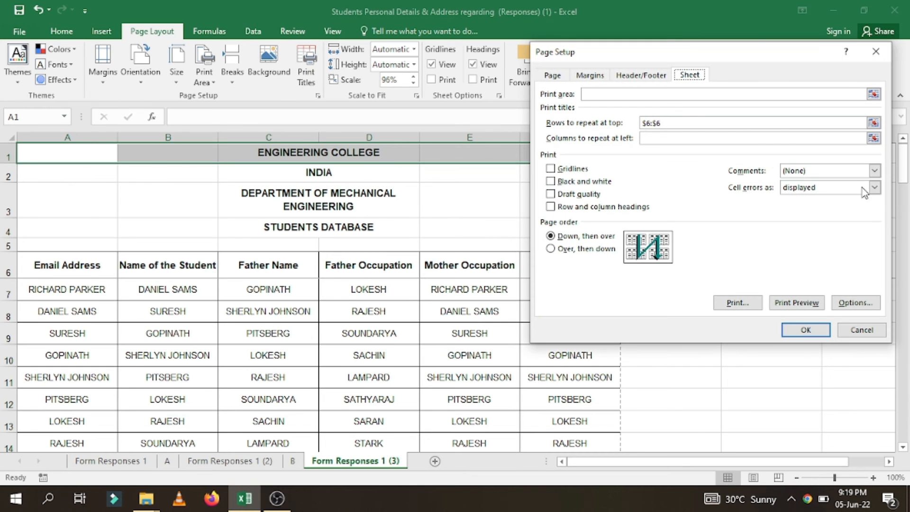
left_click(677, 123)
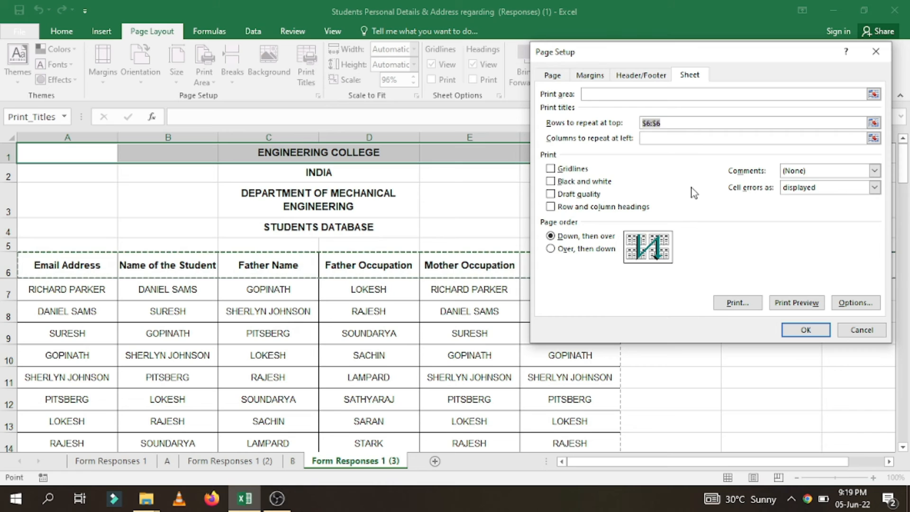
key("BackSpace")
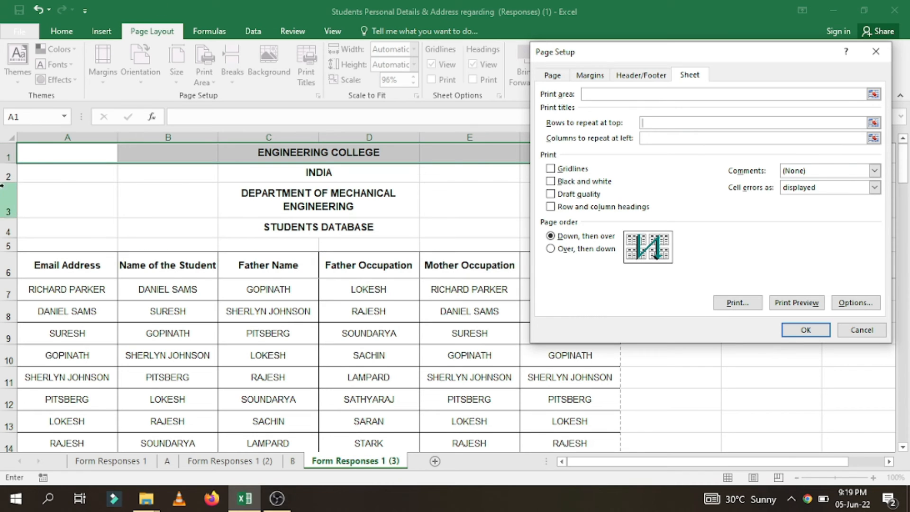
left_click(4, 269)
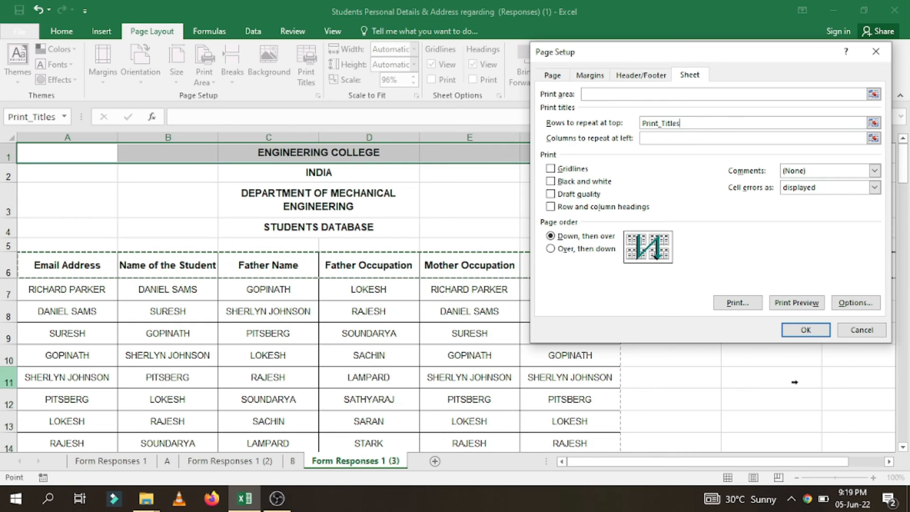
left_click(809, 331)
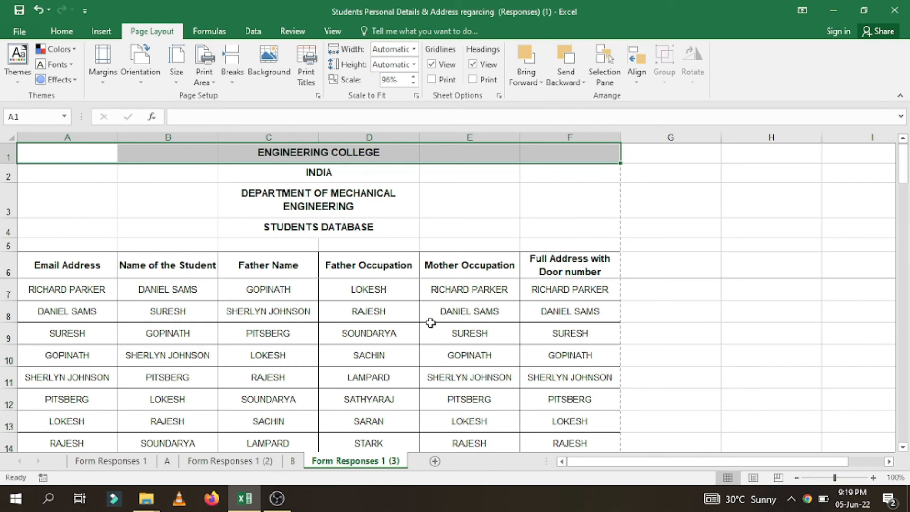
- Go through the print preview pages again to inspect the heading row on each, and leave the preview
key("ctrl+p")
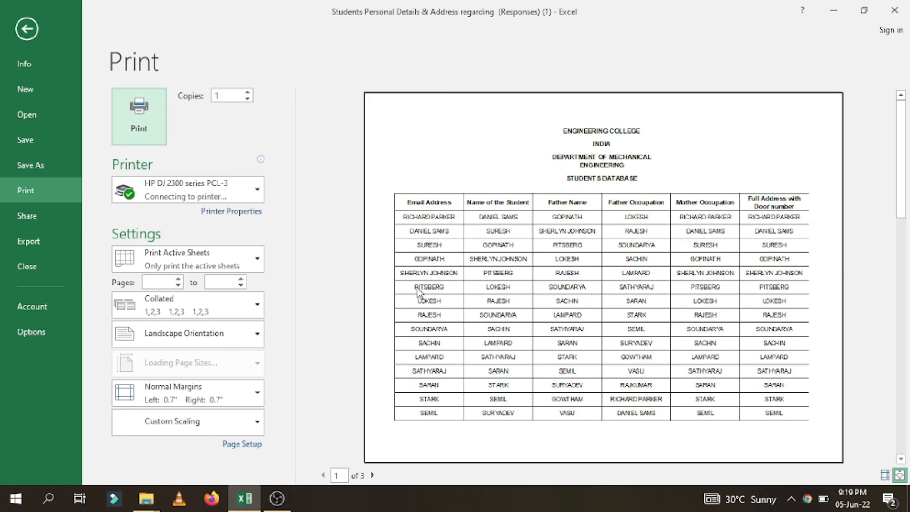
left_click(373, 476)
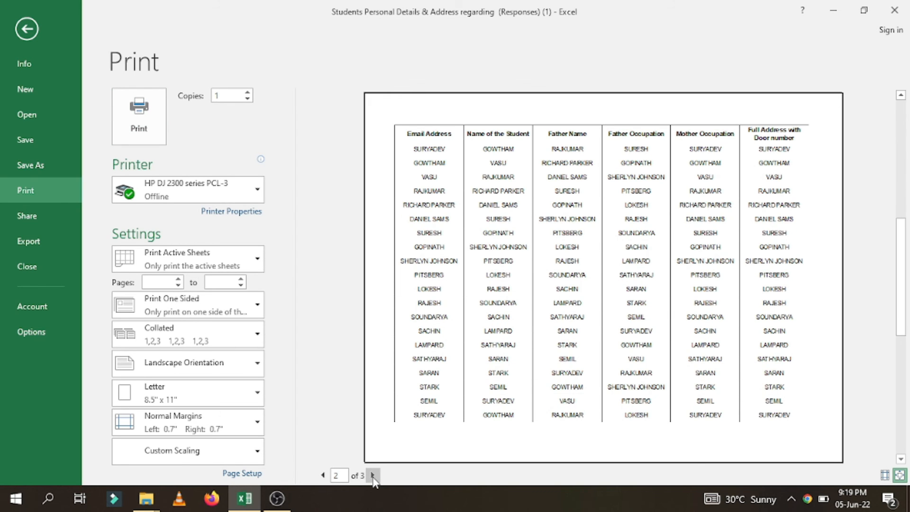
left_click(372, 475)
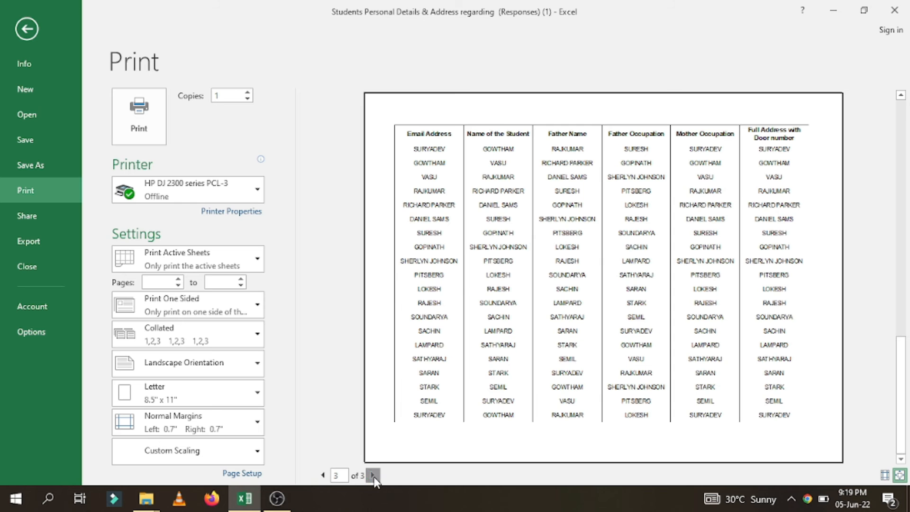
left_click(27, 29)
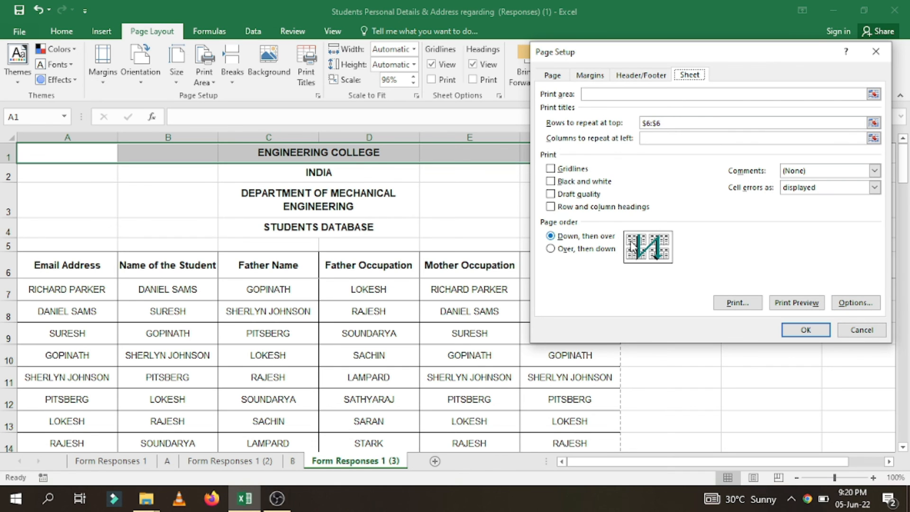
left_click(866, 328)
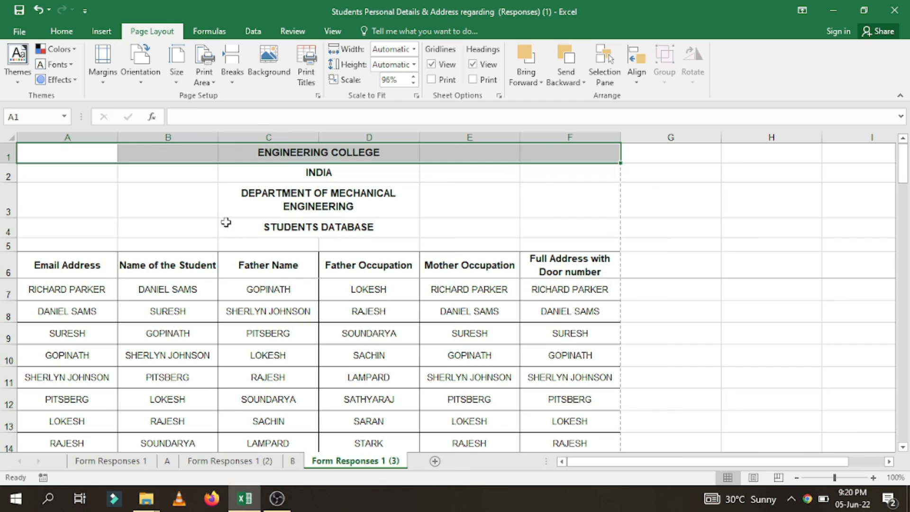
left_click(224, 223)
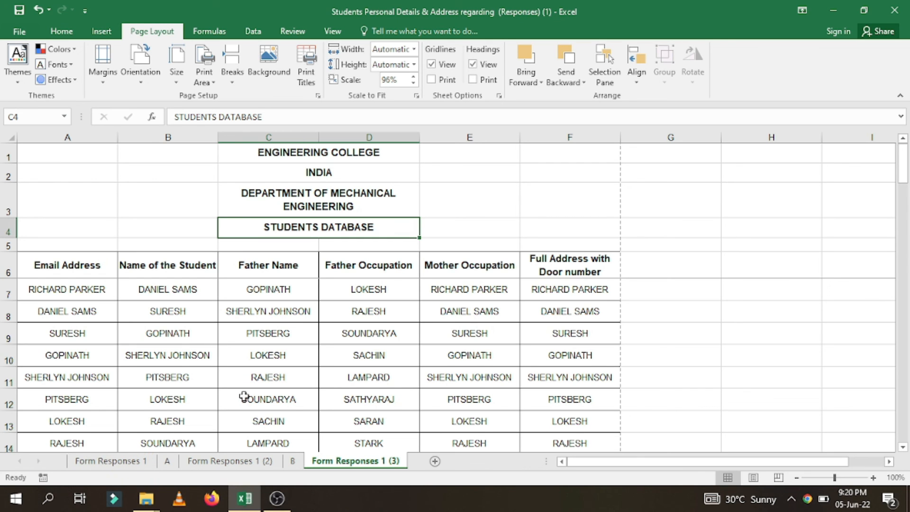
left_click(277, 498)
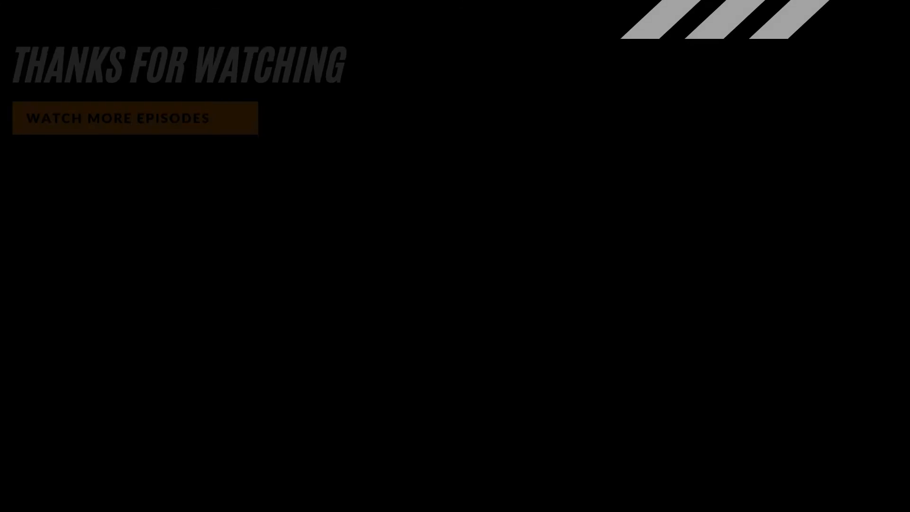